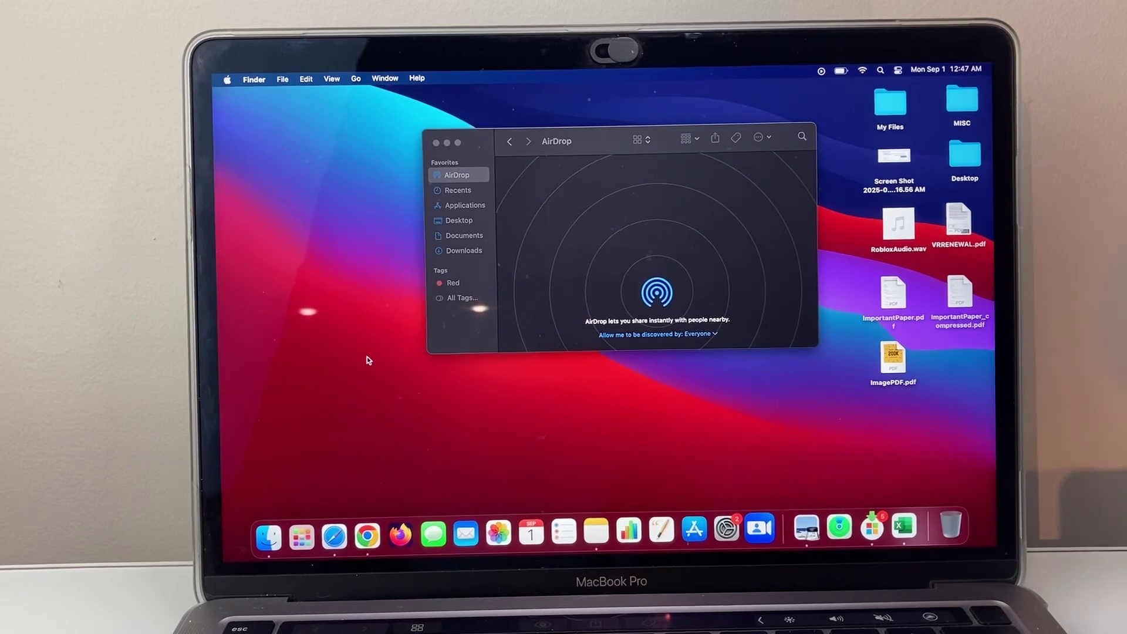
Bring Finder's AirDrop window to the front and show Safari's Dock menu.
{"action": "left_click", "coordinate": [627, 193]}
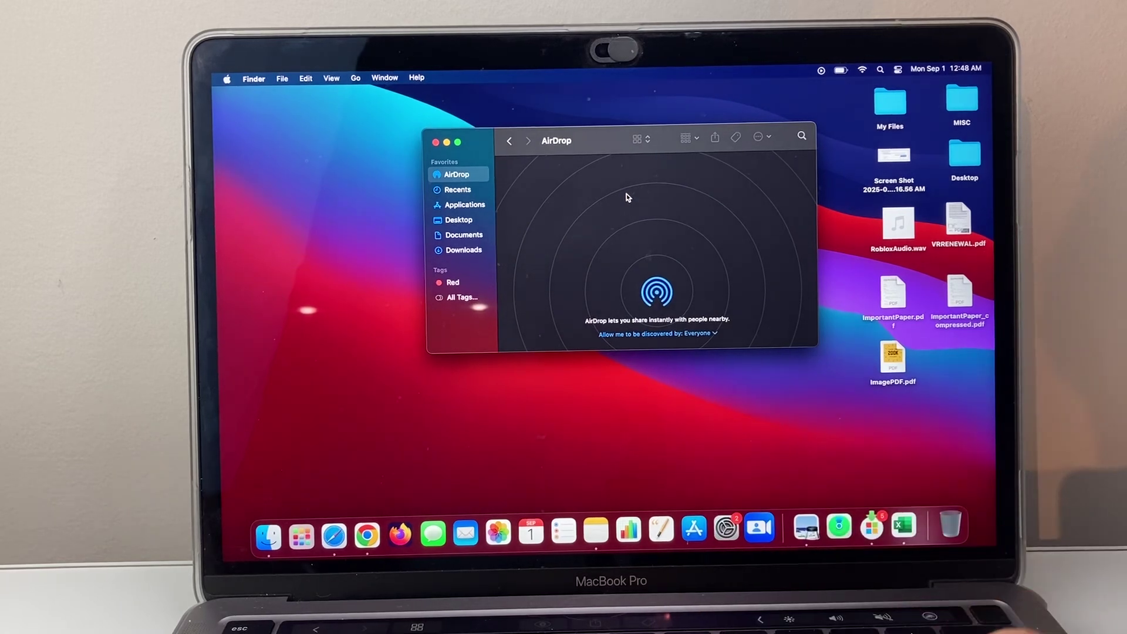
{"action": "right_click", "coordinate": [334, 532]}
Open a new Safari window and search for 'itunes'.
{"action": "left_click", "coordinate": [367, 428]}
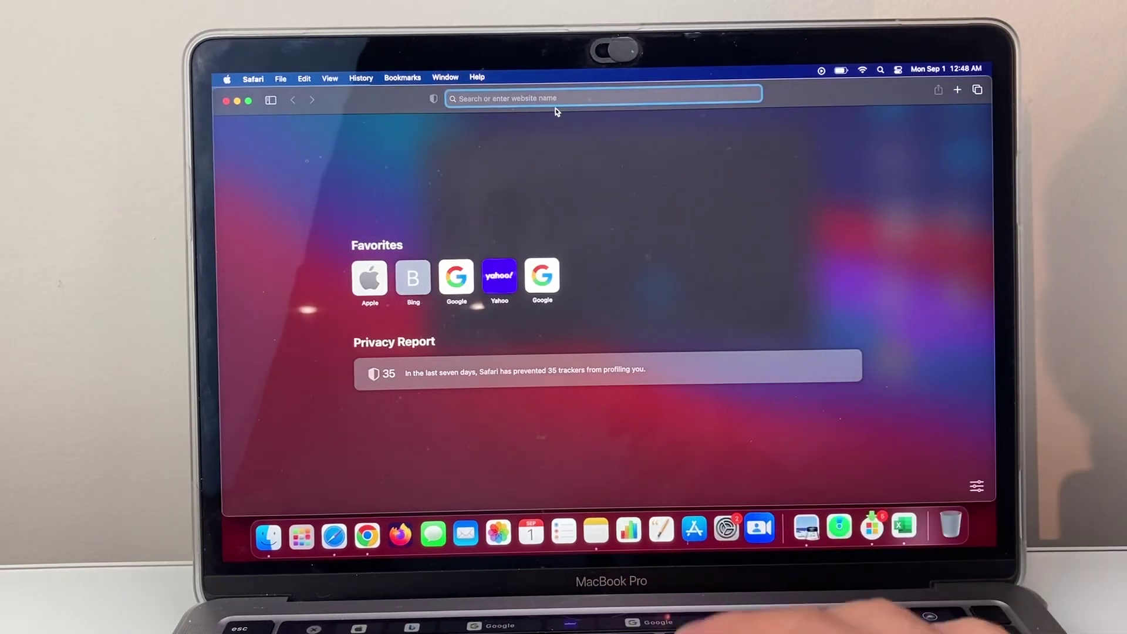
{"action": "type", "text": "itu"}
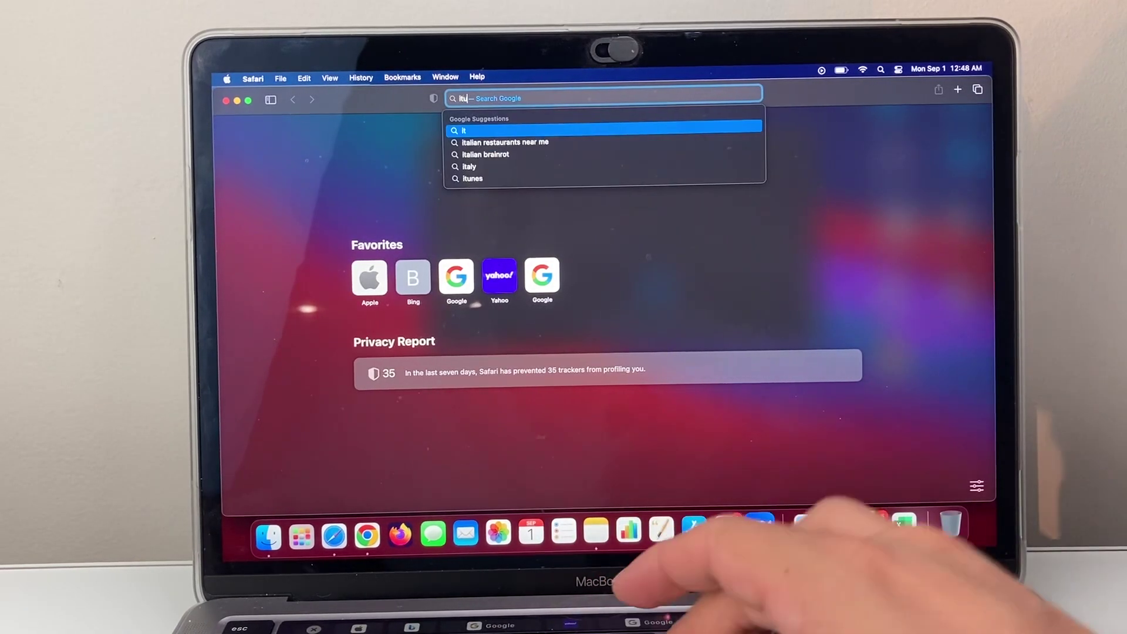
{"action": "type", "text": "nes"}
{"action": "key", "text": "Return"}
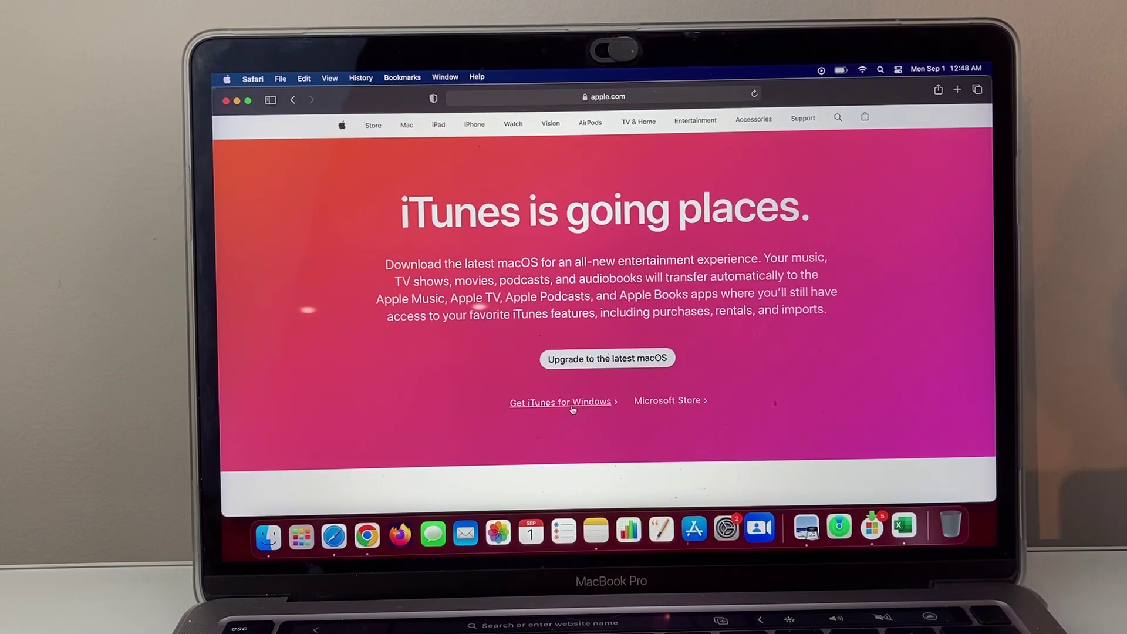
Close the Safari window and make the Finder window active again.
{"action": "left_click", "coordinate": [225, 101]}
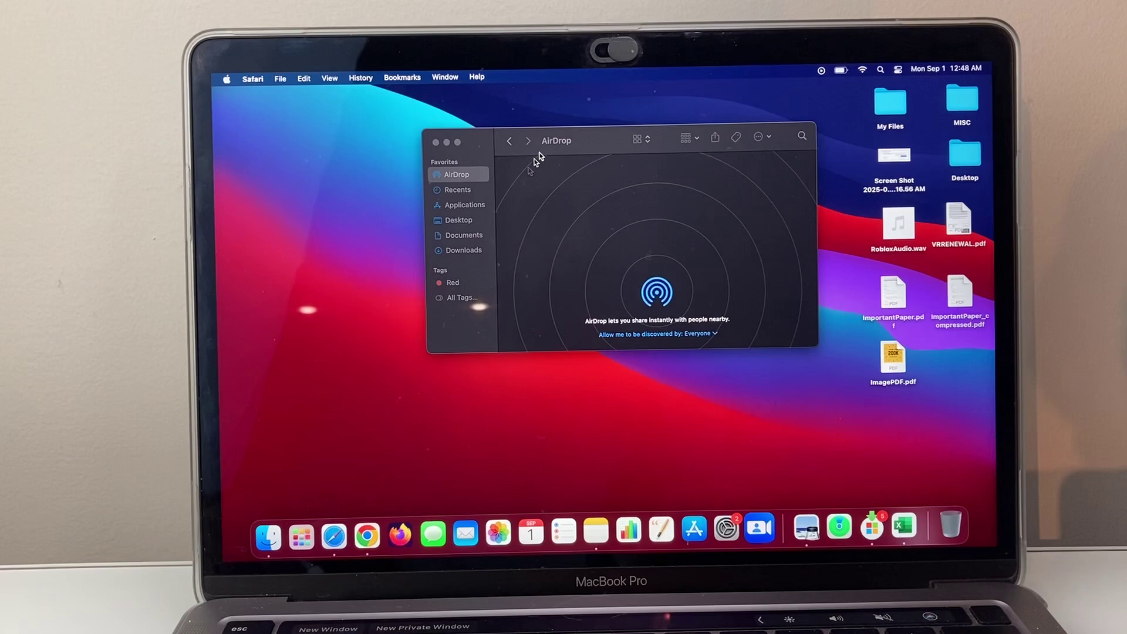
{"action": "left_click", "coordinate": [578, 142]}
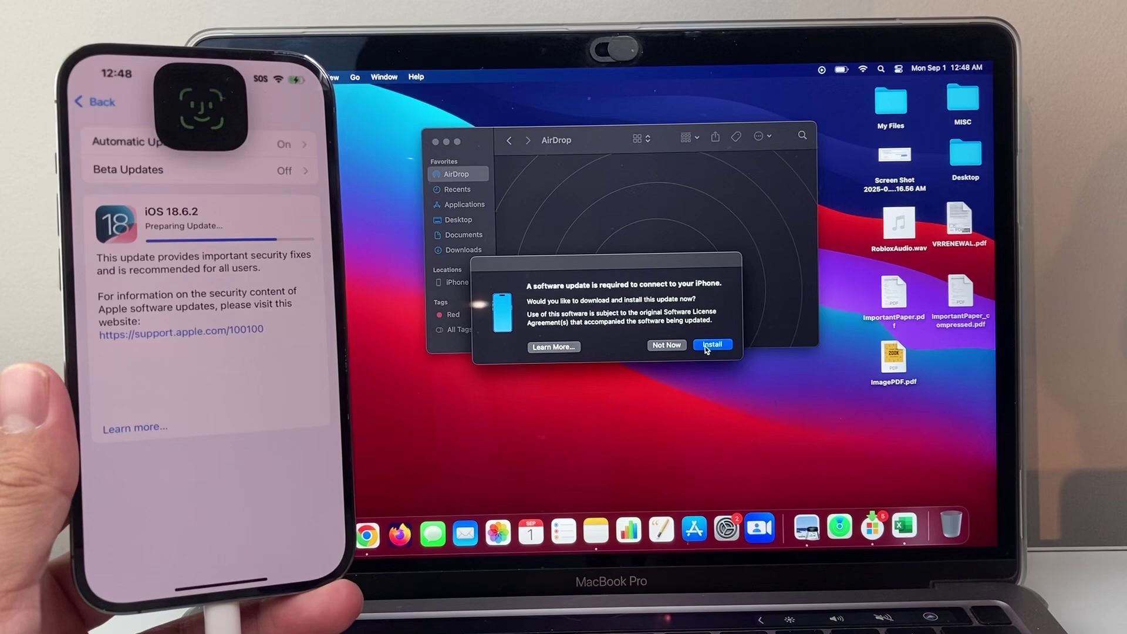
Decline the update with Not Now, then open and trust the iPhone from Locations.
{"action": "left_click", "coordinate": [667, 345]}
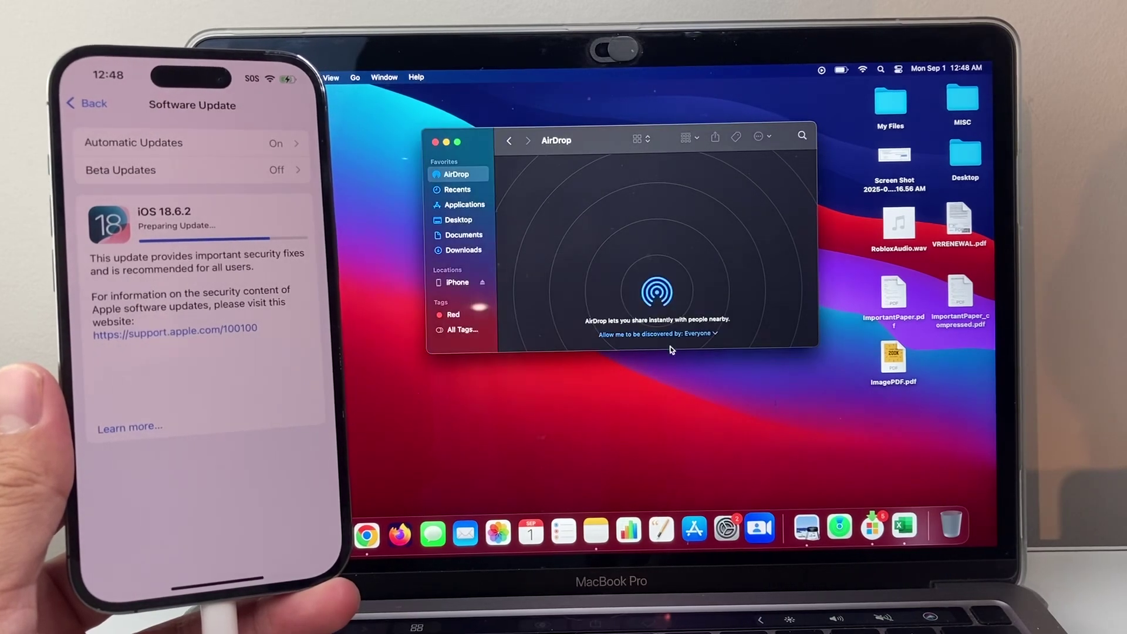
{"action": "left_click", "coordinate": [462, 284]}
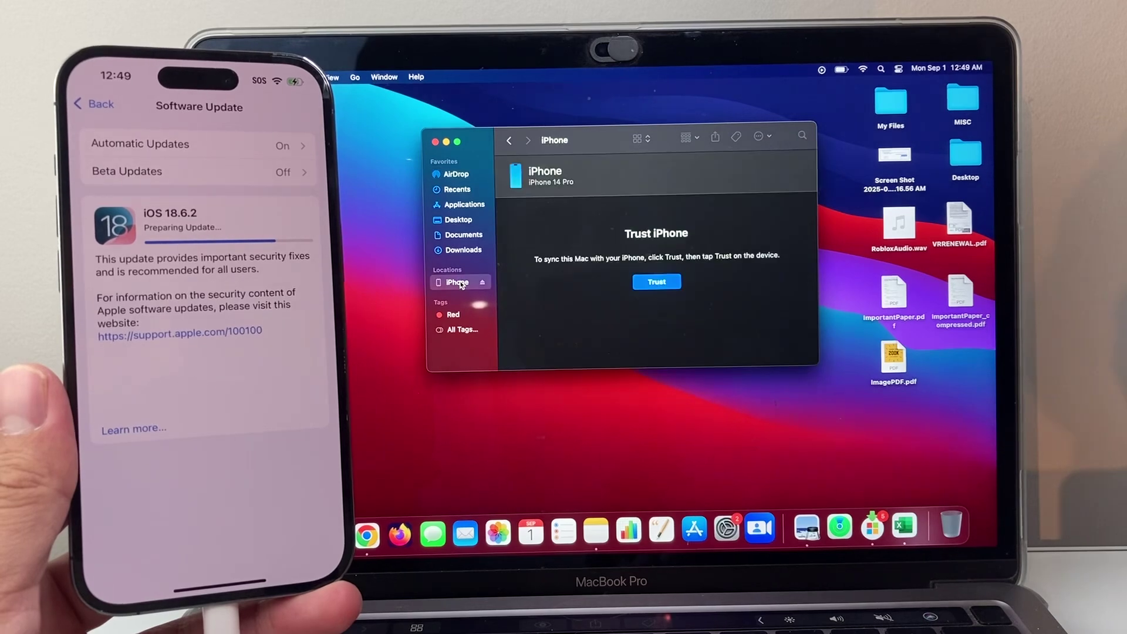
{"action": "left_click", "coordinate": [658, 283]}
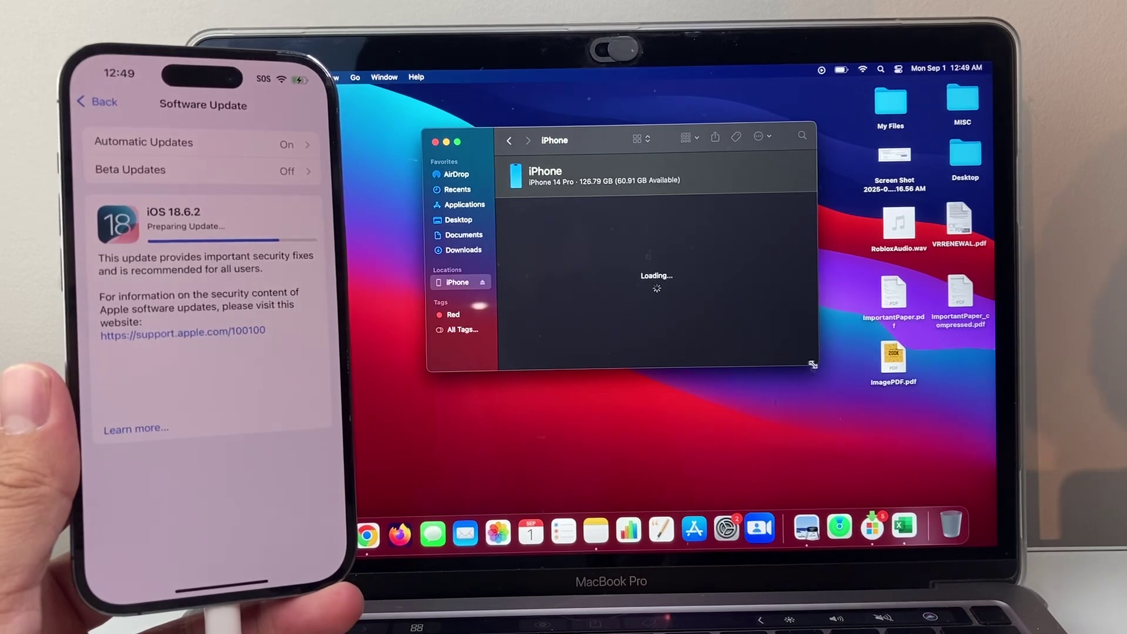
Enlarge the Finder window and check the iPhone for a software update.
{"action": "left_click_drag", "start_coordinate": [816, 368], "coordinate": [897, 425]}
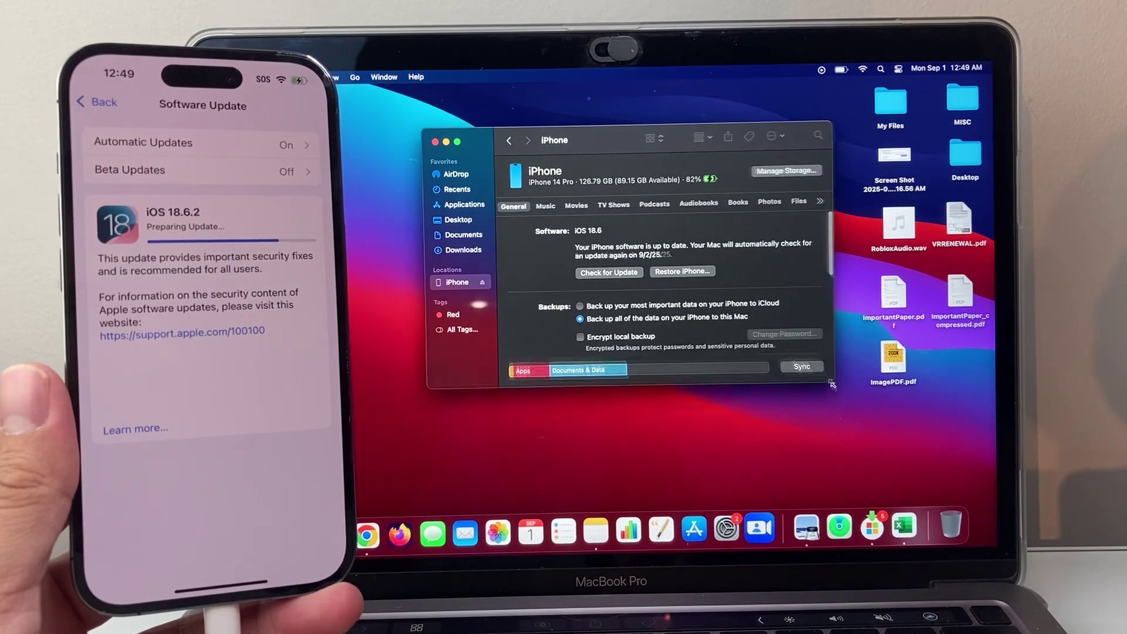
{"action": "left_click", "coordinate": [651, 273]}
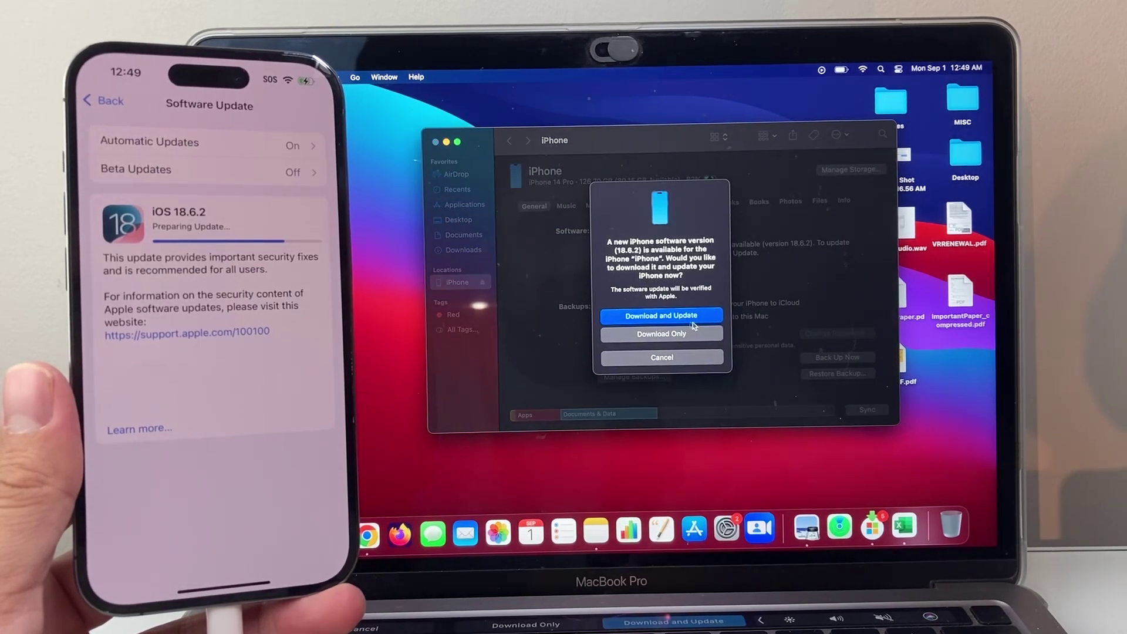